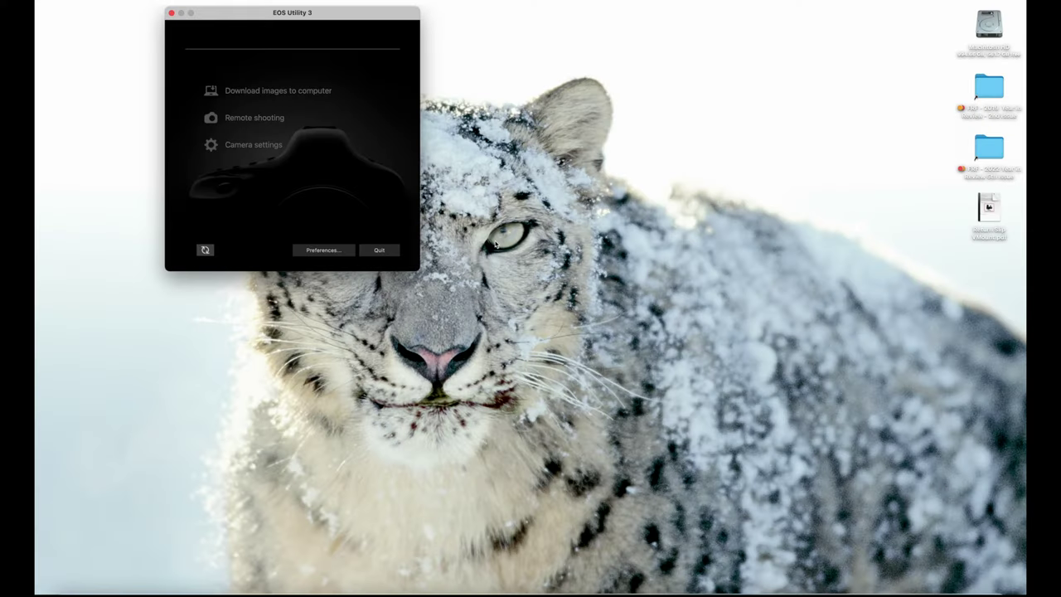
- Move the EOS Utility window aside and open the capture destination settings
{"action": "left_click_drag", "start_coordinate": [277, 17], "coordinate": [384, 55]}
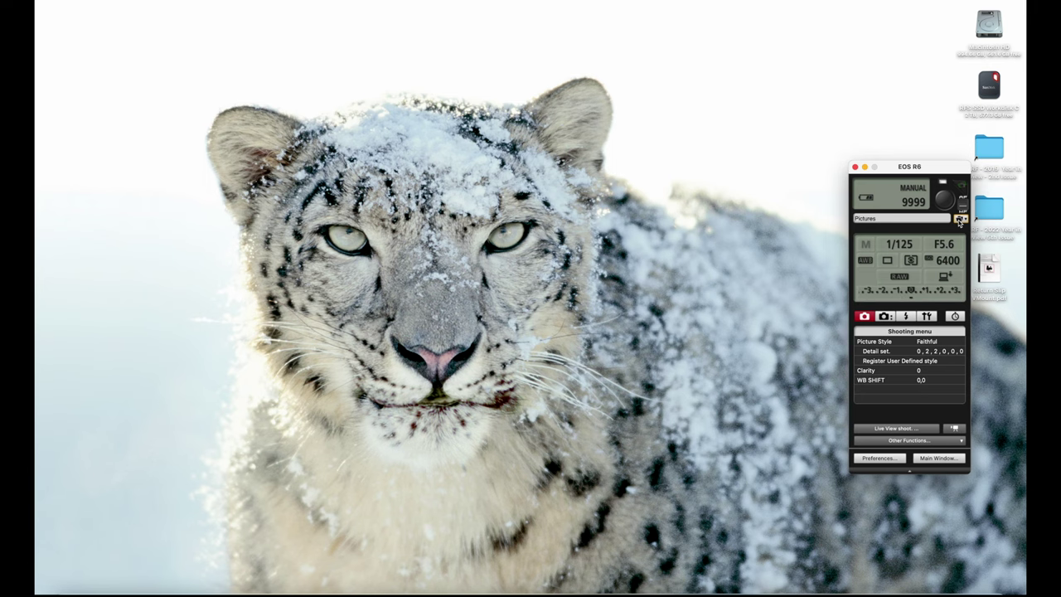
{"action": "left_click", "coordinate": [960, 219]}
- Centre the preferences dialog and select the RFS SSD Workdisk C drive in the sidebar
{"action": "left_click_drag", "start_coordinate": [838, 213], "coordinate": [384, 99]}
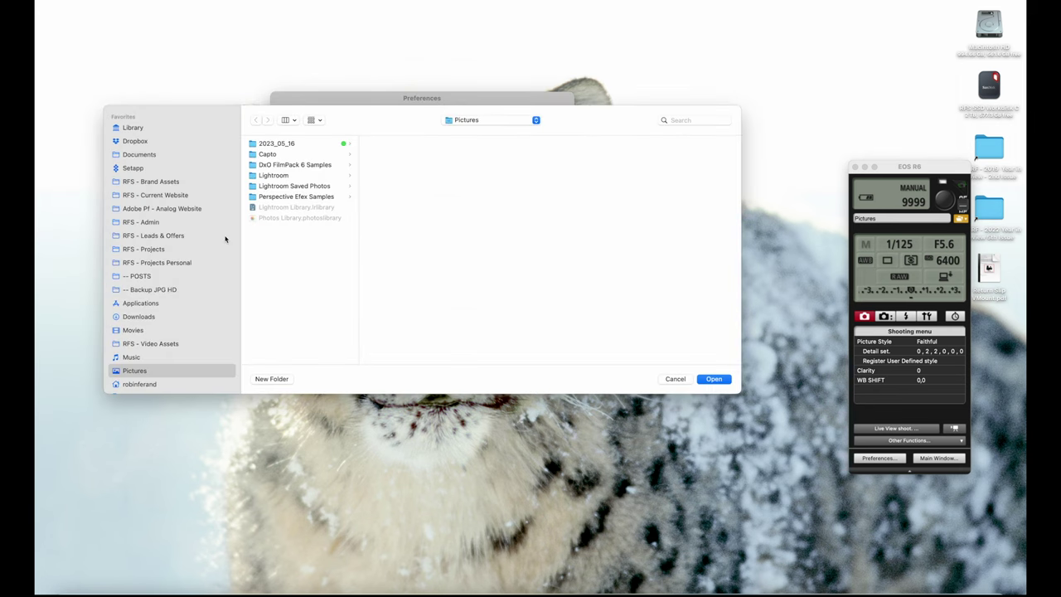
{"action": "scroll", "coordinate": [207, 257], "scroll_direction": "down", "scroll_amount": 8}
{"action": "left_click", "coordinate": [155, 256]}
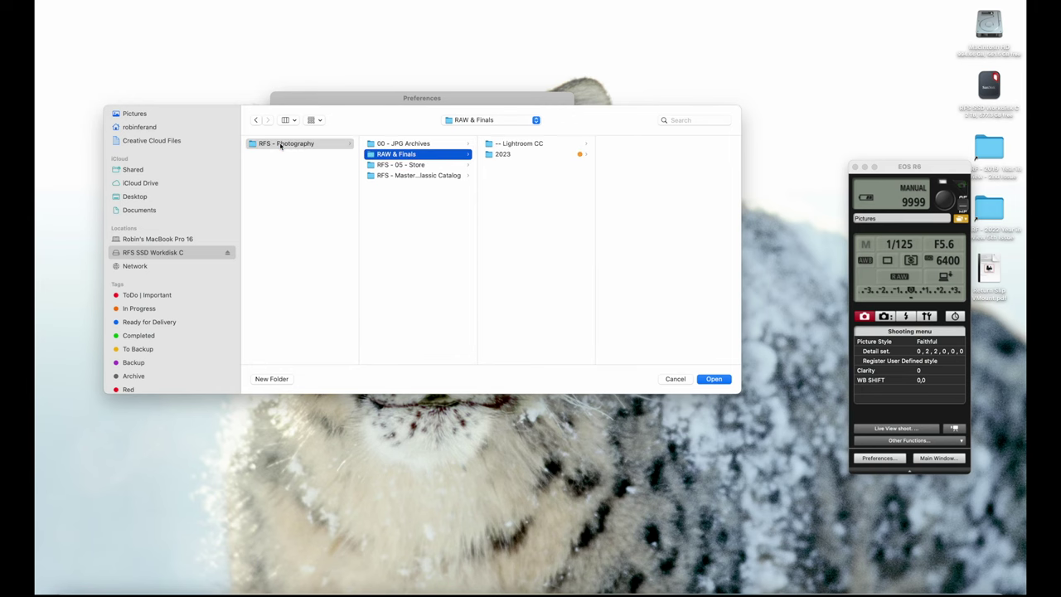
- Navigate RFS - Photography > RAW & Finals > 2023 and open the -- Shot on Film folder
{"action": "key", "text": "Down"}
{"action": "key", "text": "Up"}
{"action": "key", "text": "Right"}
{"action": "key", "text": "Left"}
{"action": "key", "text": "Down"}
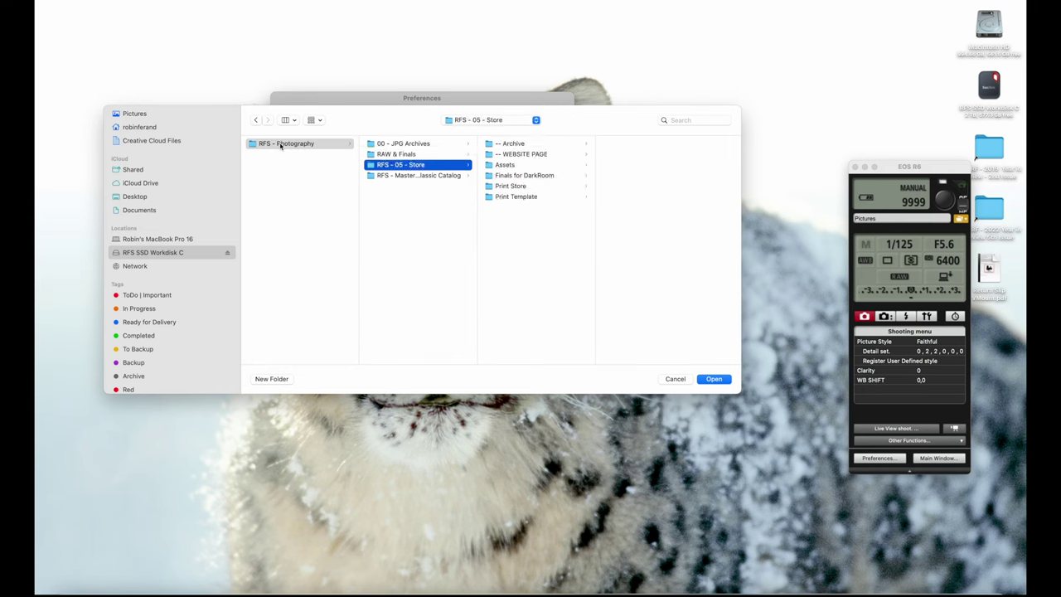
{"action": "key", "text": "Up"}
{"action": "key", "text": "Right"}
{"action": "key", "text": "Down"}
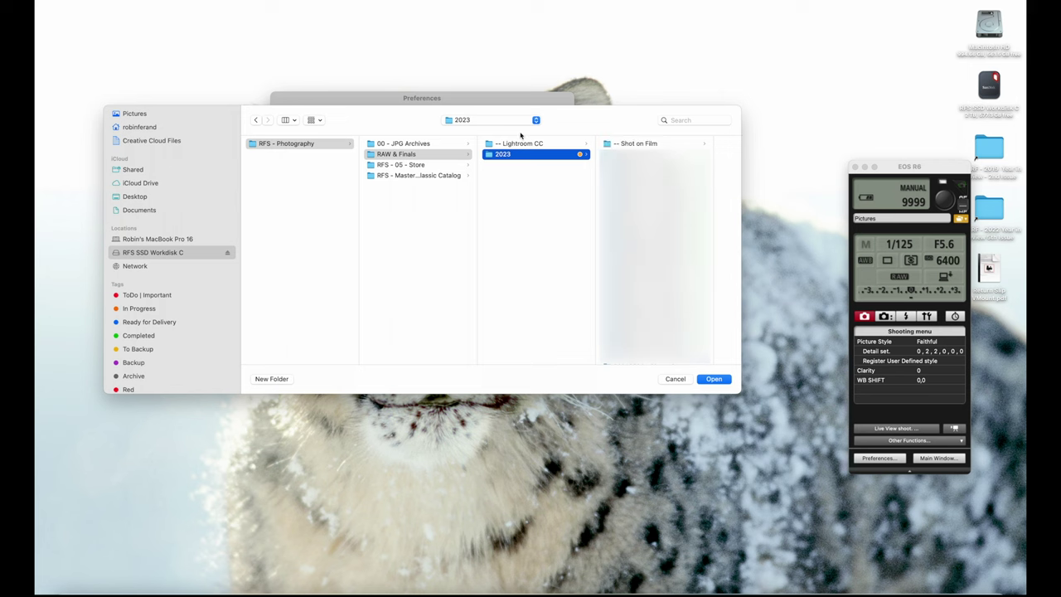
{"action": "left_click", "coordinate": [625, 142]}
- Create a new folder named BnW50_F3T_HP5 inside -- Shot on Film
{"action": "left_click", "coordinate": [258, 380]}
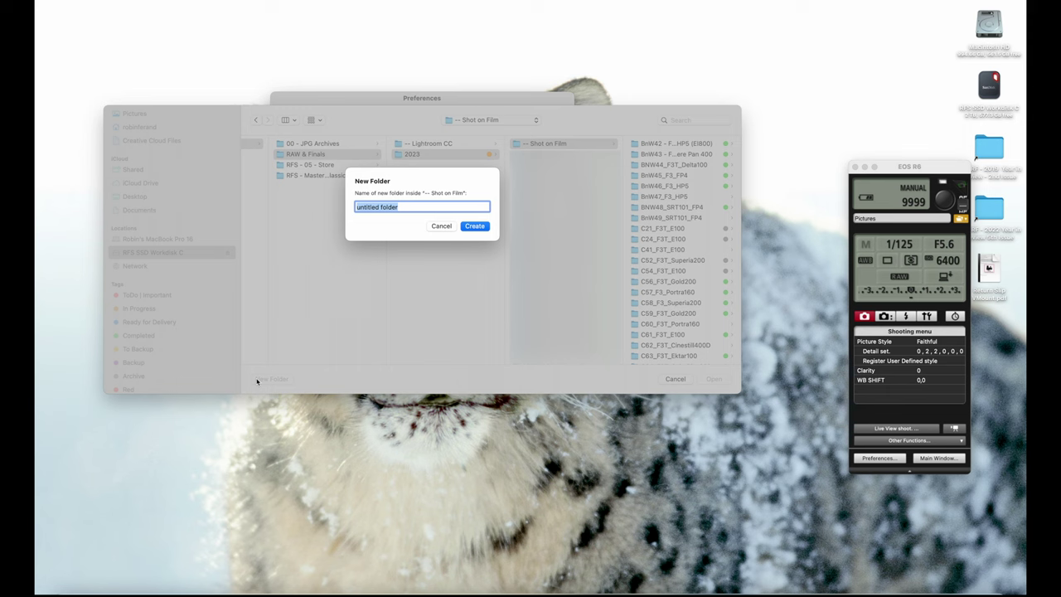
{"action": "type", "text": "BnW50_F3T_HP5"}
{"action": "key", "text": "Return"}
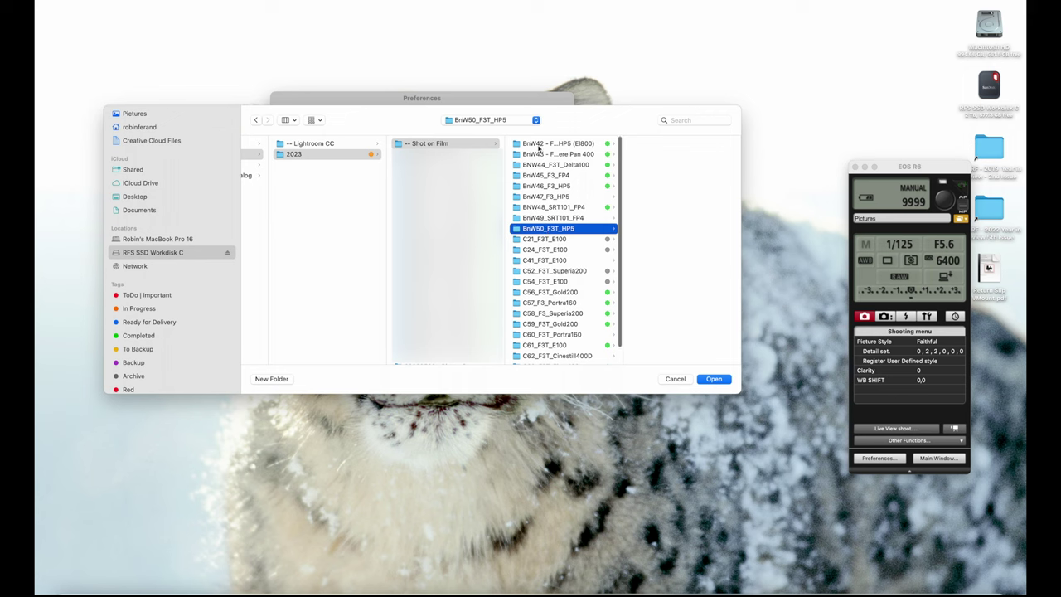
- Create a Raw Scan subfolder inside BnW50_F3T_HP5 and choose it as the destination
{"action": "scroll", "coordinate": [544, 238], "scroll_direction": "down", "scroll_amount": 2}
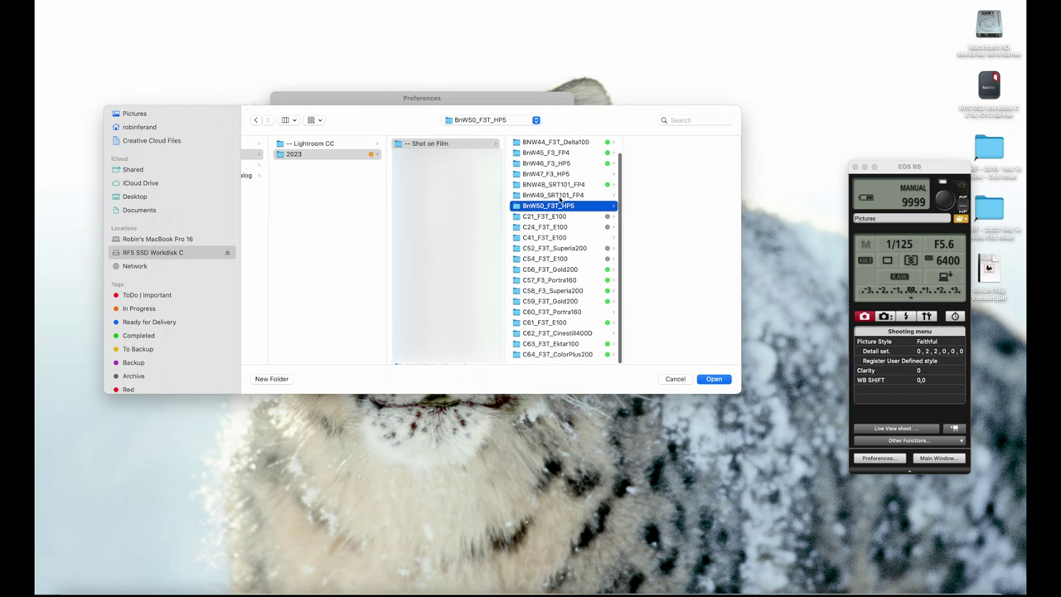
{"action": "scroll", "coordinate": [547, 249], "scroll_direction": "up", "scroll_amount": 2}
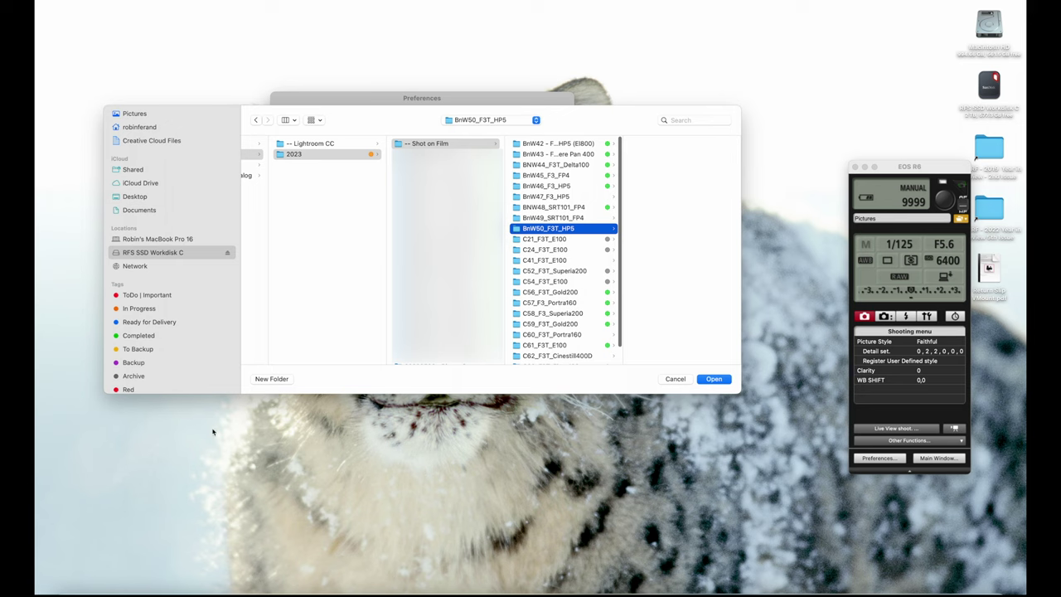
{"action": "left_click", "coordinate": [263, 379]}
{"action": "type", "text": "Raw Scan"}
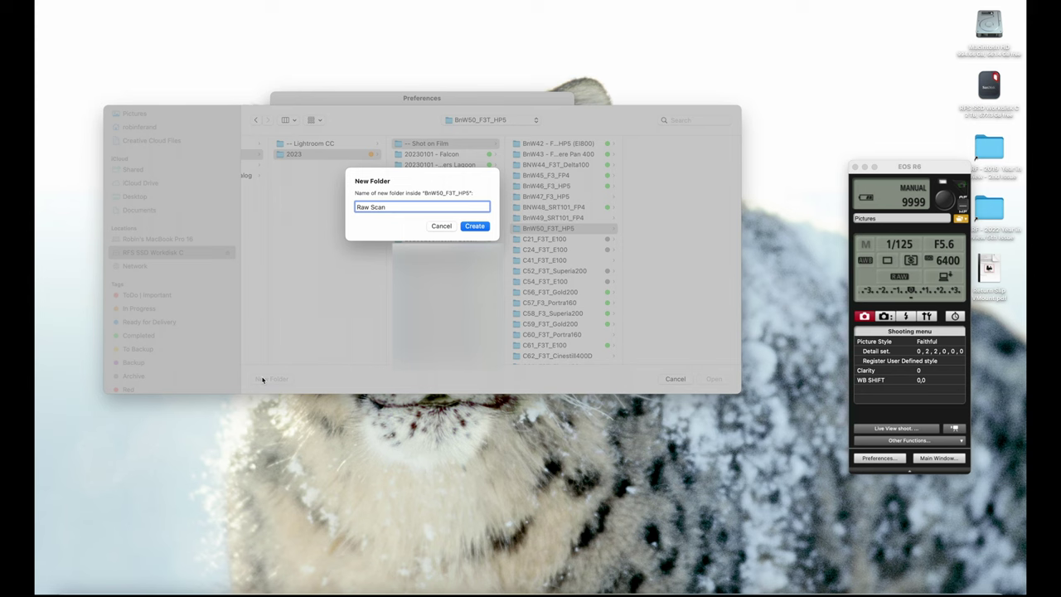
{"action": "key", "text": "Return"}
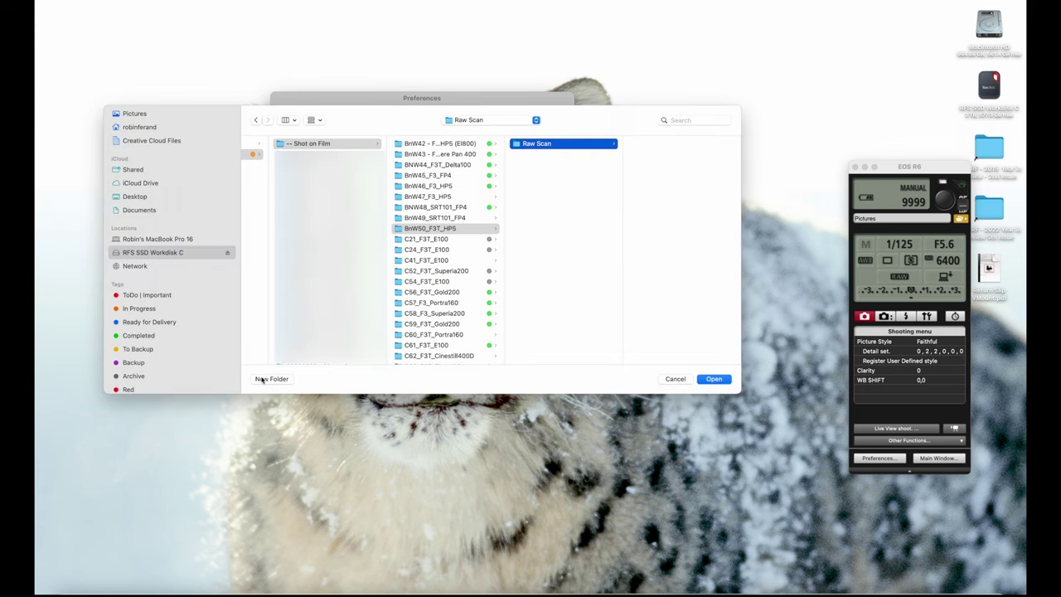
{"action": "key", "text": "Return"}
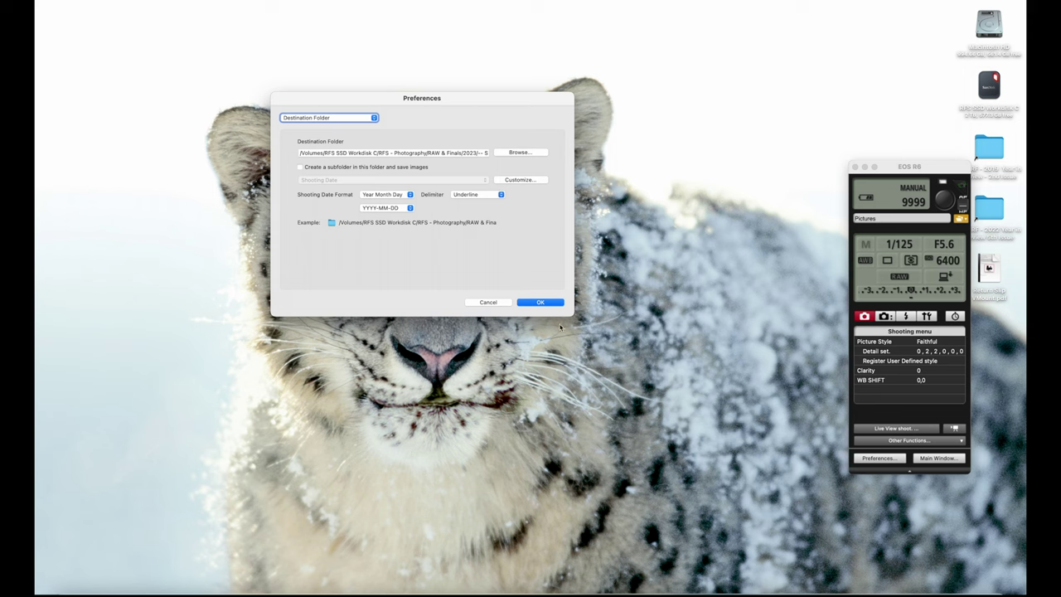
- Confirm Raw Scan as the destination folder and start Live View shooting
{"action": "left_click", "coordinate": [539, 302]}
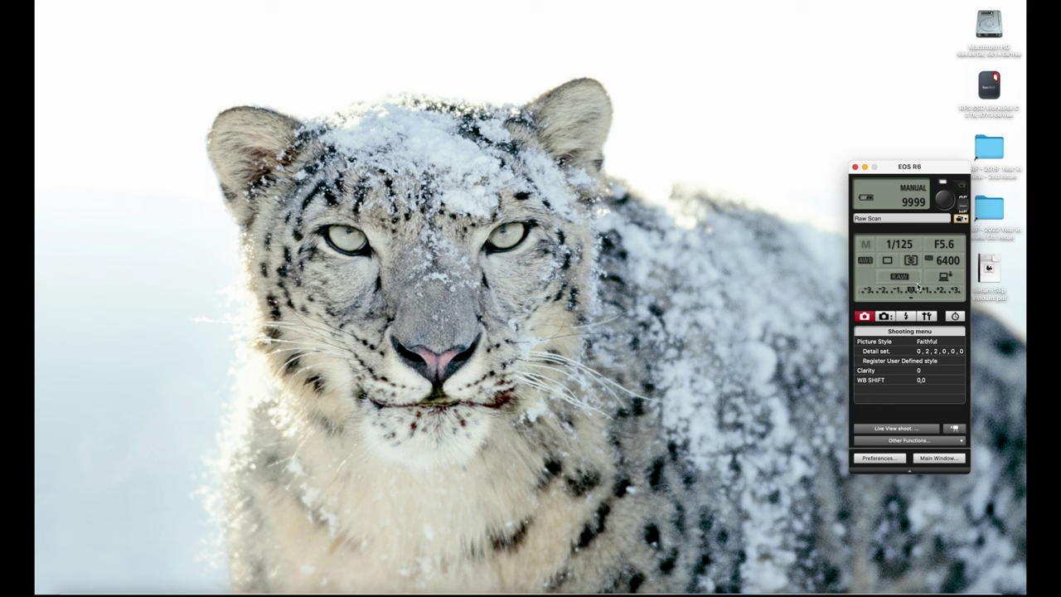
{"action": "left_click", "coordinate": [879, 458]}
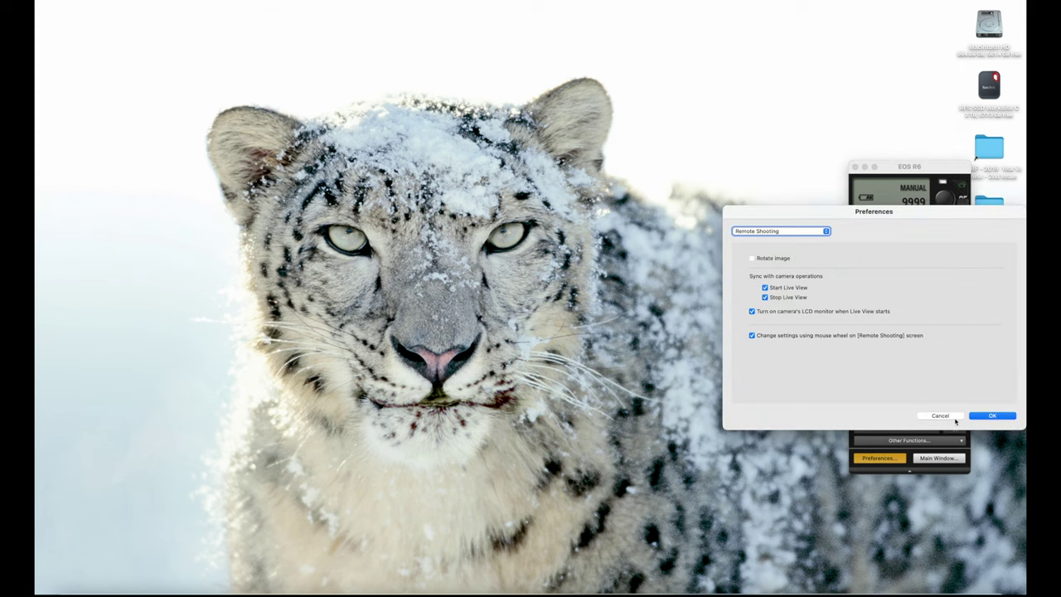
{"action": "left_click", "coordinate": [1001, 415]}
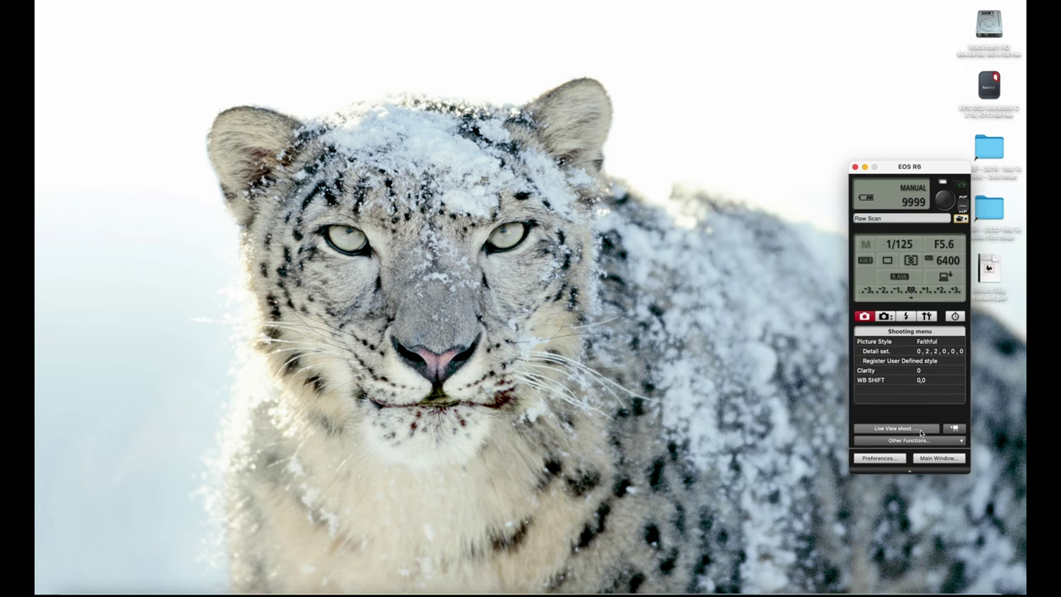
{"action": "left_click", "coordinate": [894, 429]}
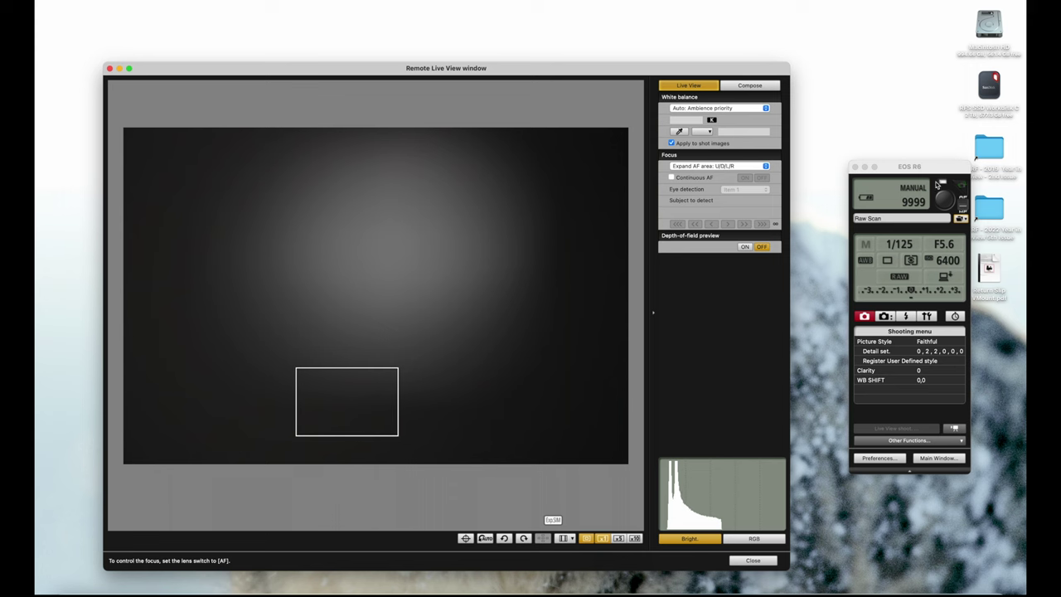
- Open the ISO speed list and scroll up toward ISO 100
{"action": "left_click", "coordinate": [945, 260]}
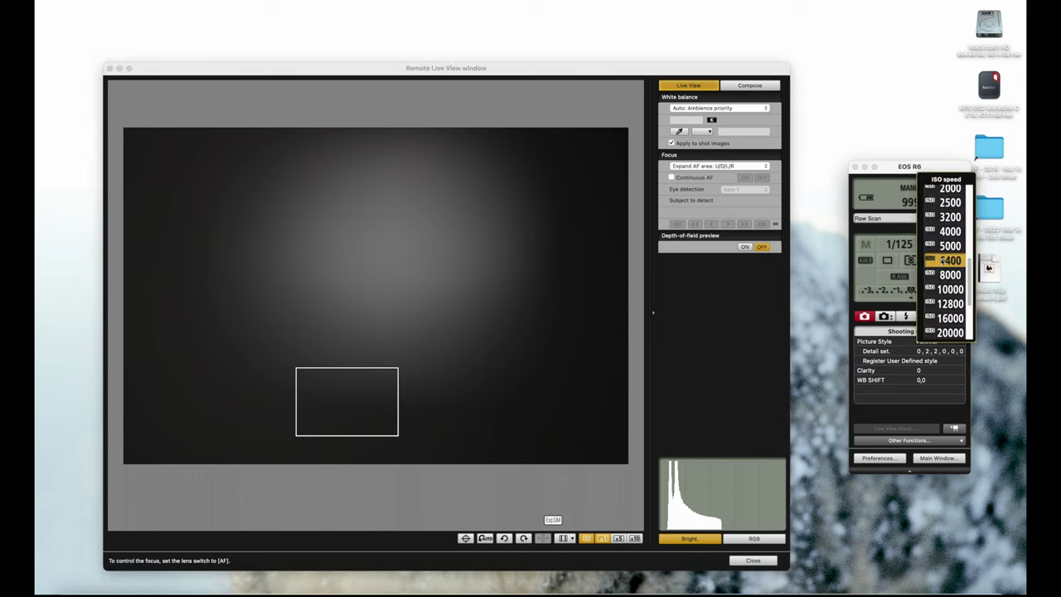
{"action": "scroll", "coordinate": [950, 201], "scroll_direction": "up", "scroll_amount": 10}
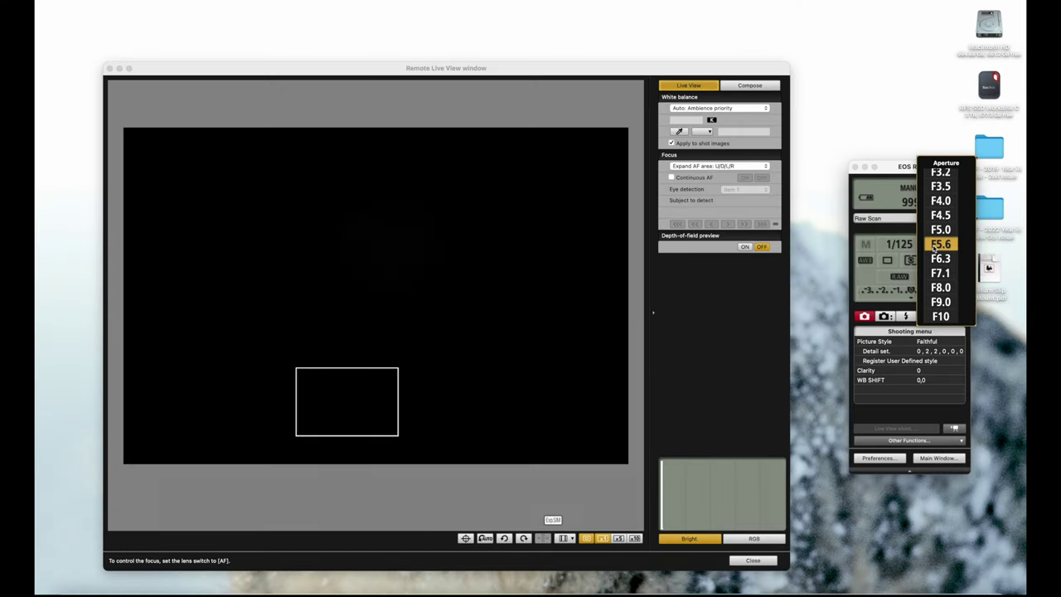
- Set the aperture to F4.0 and reopen the aperture list to verify it
{"action": "left_click", "coordinate": [941, 201]}
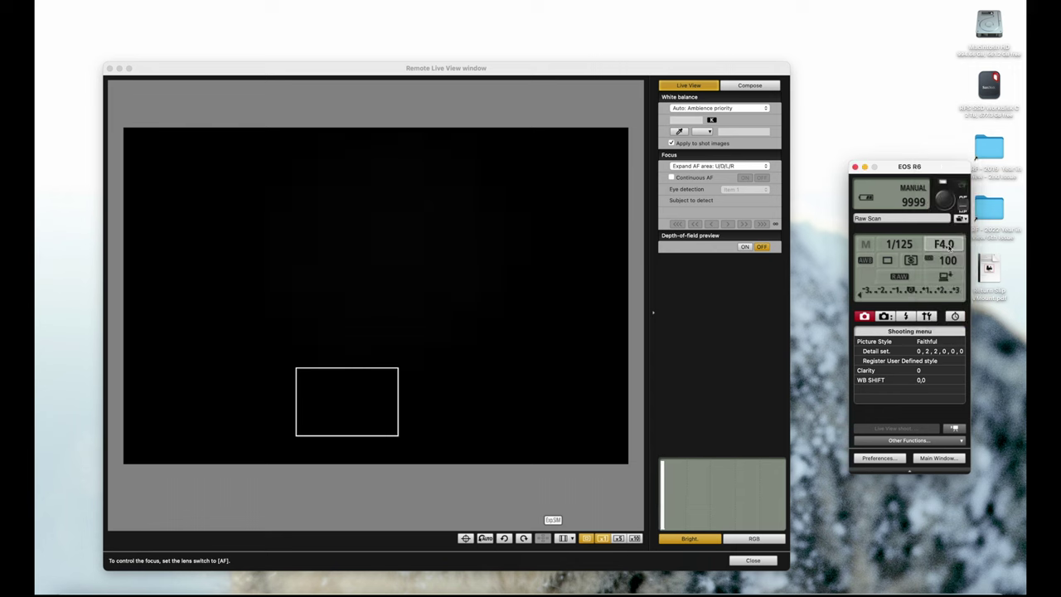
{"action": "left_click", "coordinate": [947, 245]}
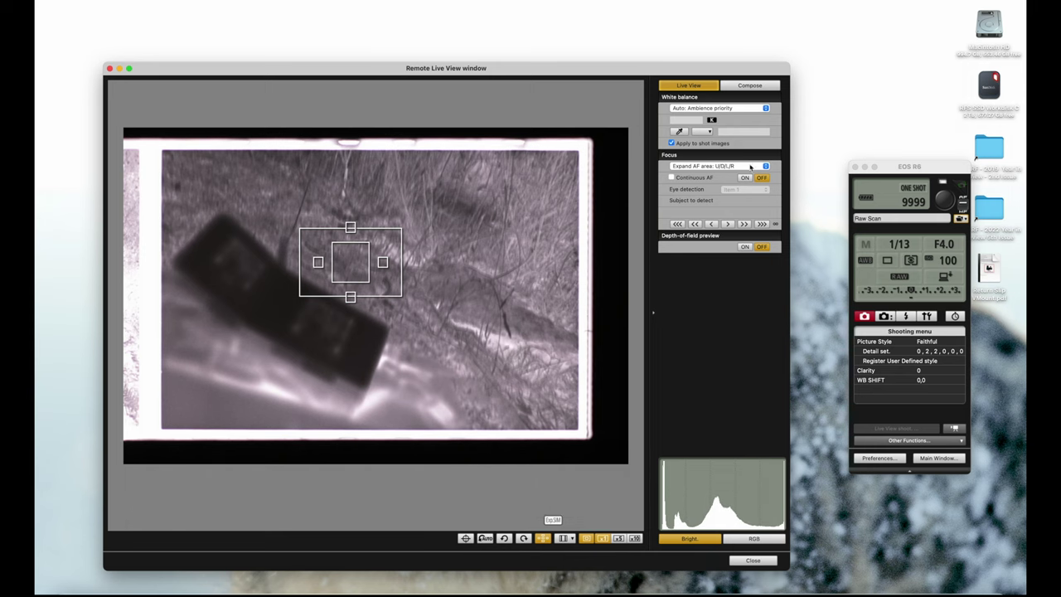
- Autofocus on the negative, then capture it as IMG_0002.CR3
{"action": "left_click", "coordinate": [948, 205]}
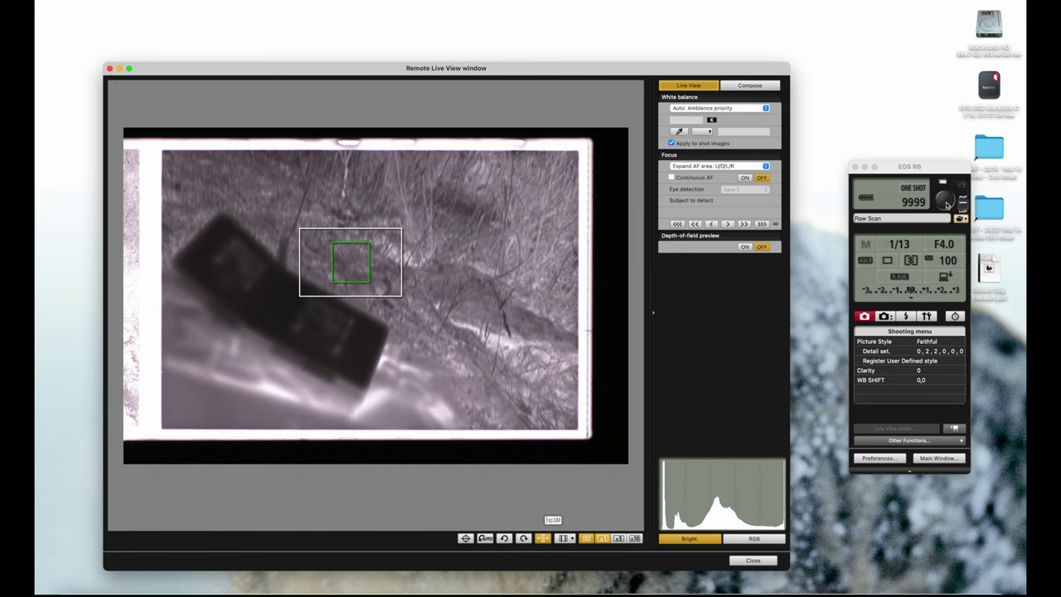
{"action": "left_click", "coordinate": [947, 203]}
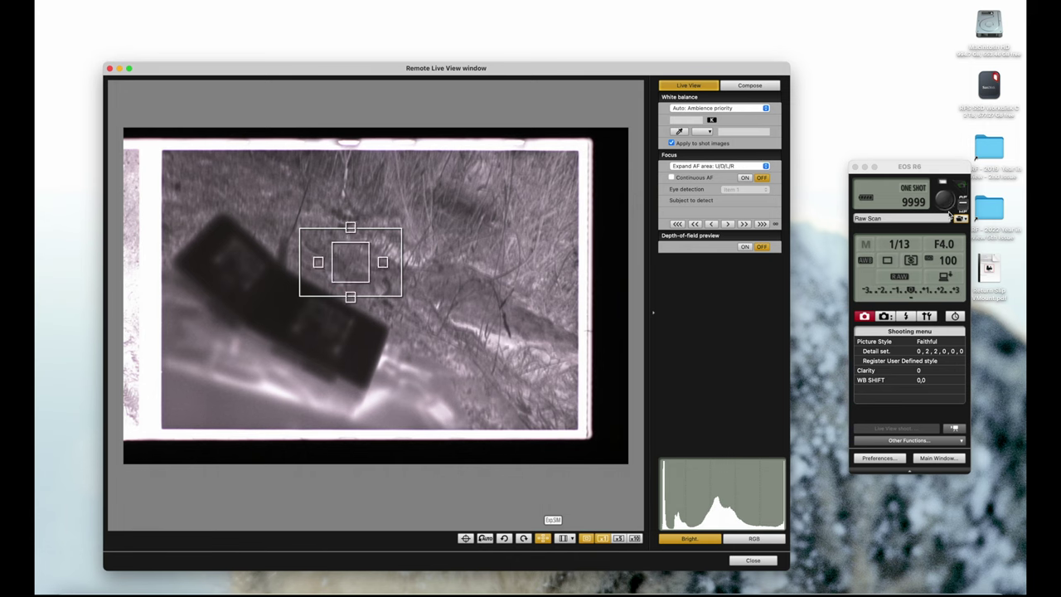
{"action": "left_click", "coordinate": [946, 202]}
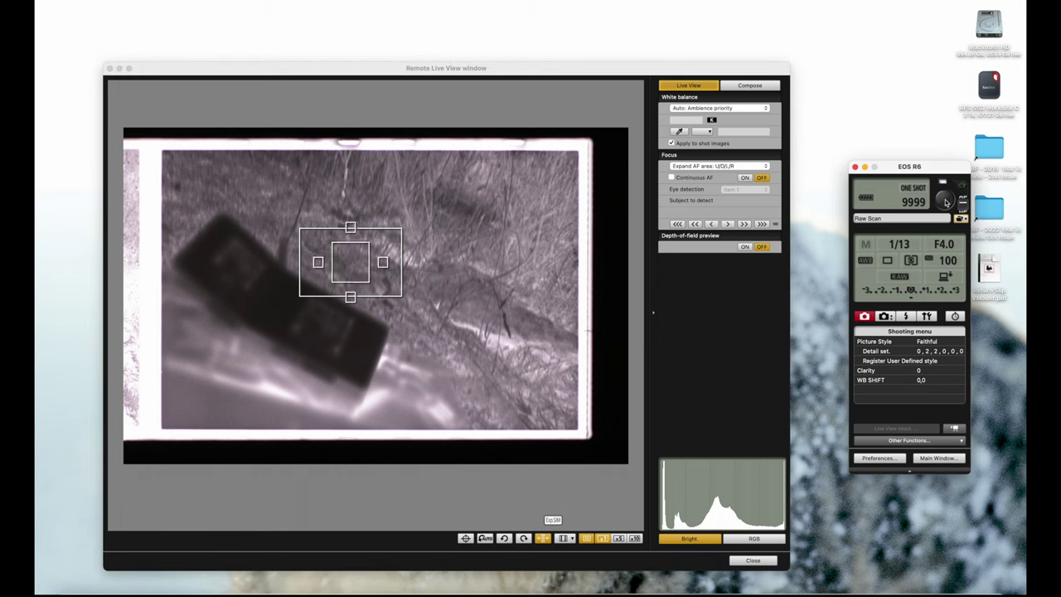
{"action": "left_click", "coordinate": [946, 203]}
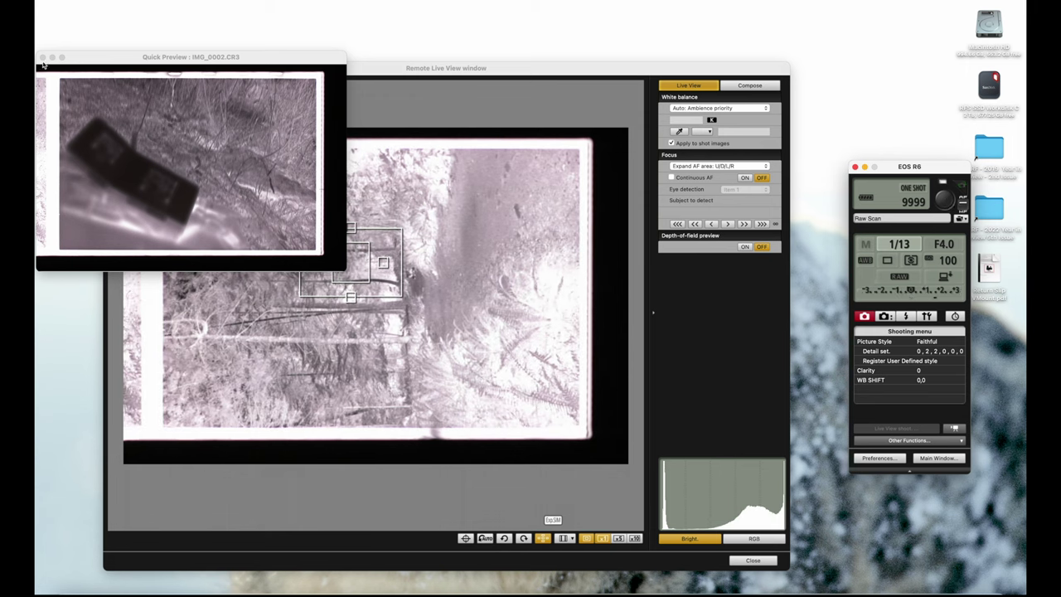
- Close Quick Preview and change the shutter speed via 1/25 to 1/40
{"action": "left_click", "coordinate": [42, 58]}
{"action": "left_click", "coordinate": [561, 75]}
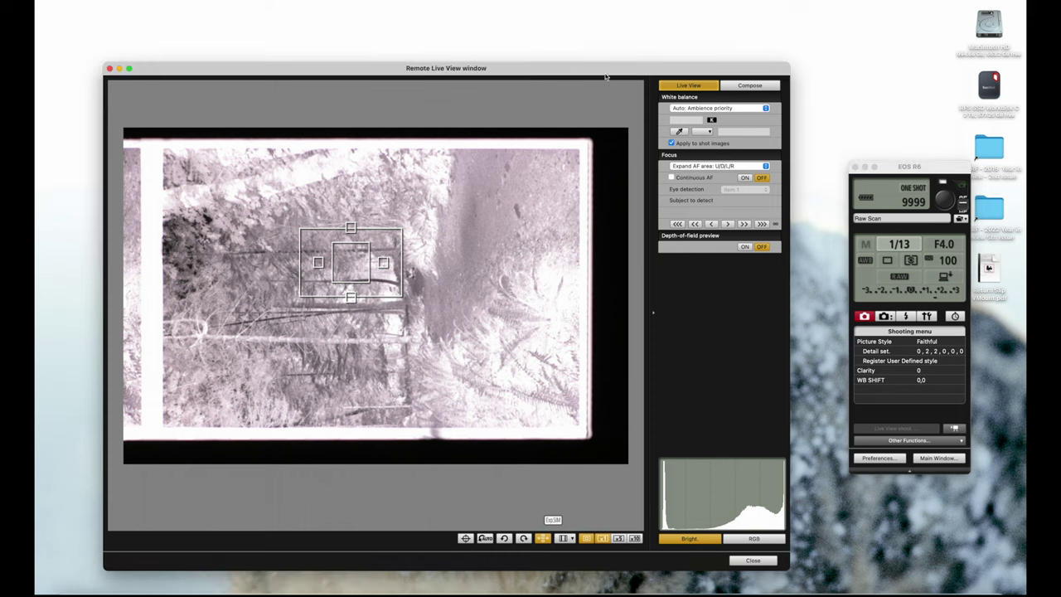
{"action": "left_click", "coordinate": [902, 247]}
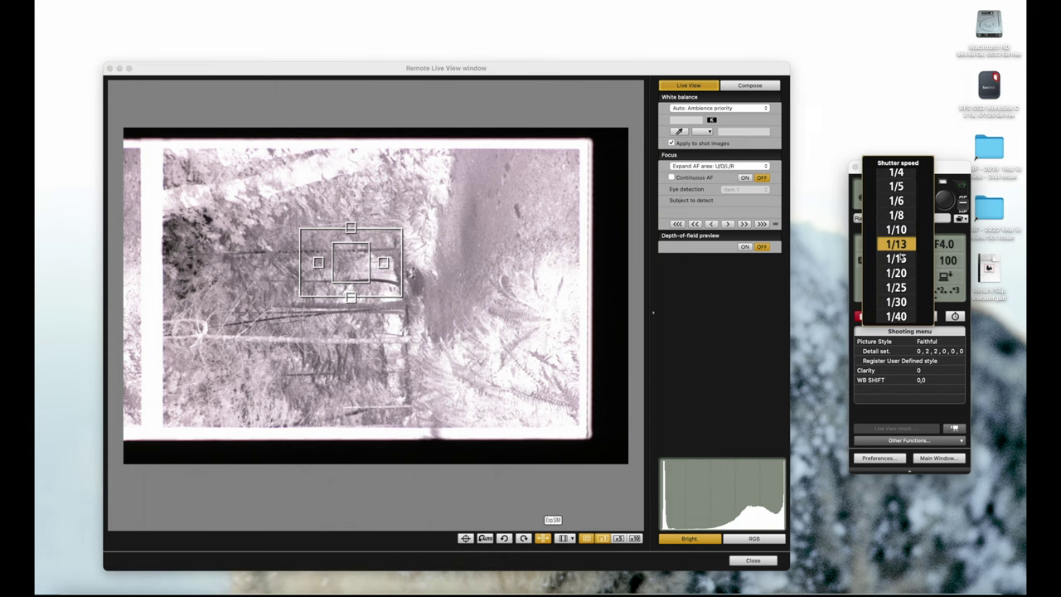
{"action": "left_click", "coordinate": [904, 287]}
{"action": "left_click", "coordinate": [902, 246]}
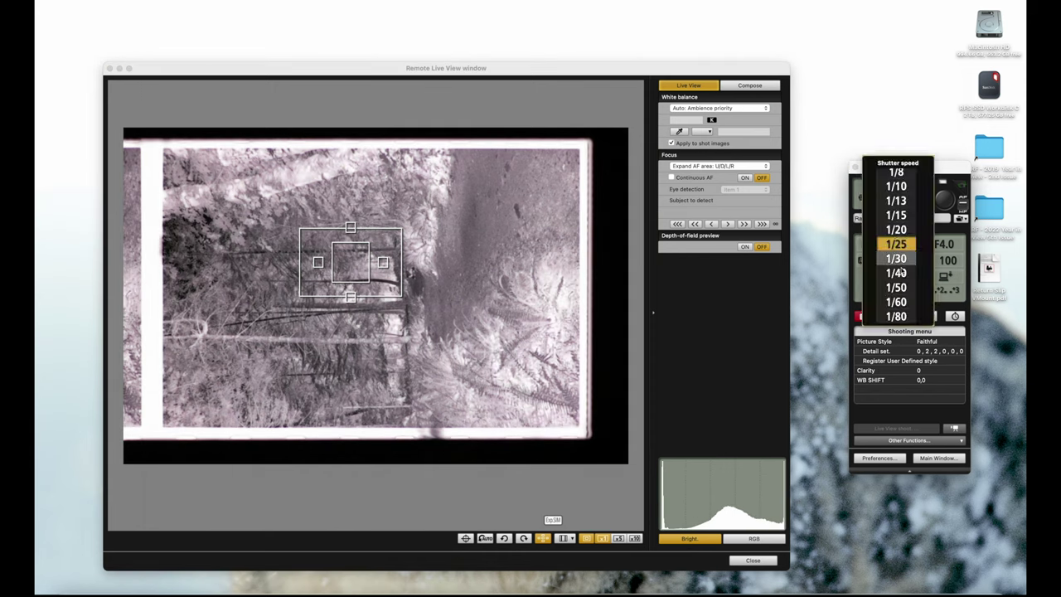
{"action": "left_click", "coordinate": [902, 276]}
{"action": "left_click", "coordinate": [896, 248]}
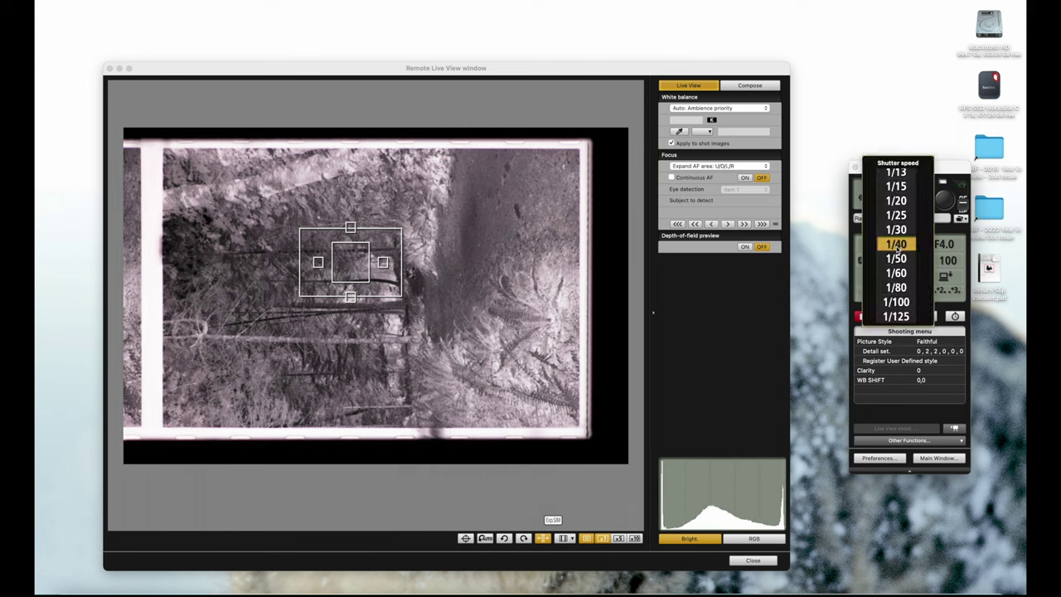
{"action": "left_click", "coordinate": [896, 248]}
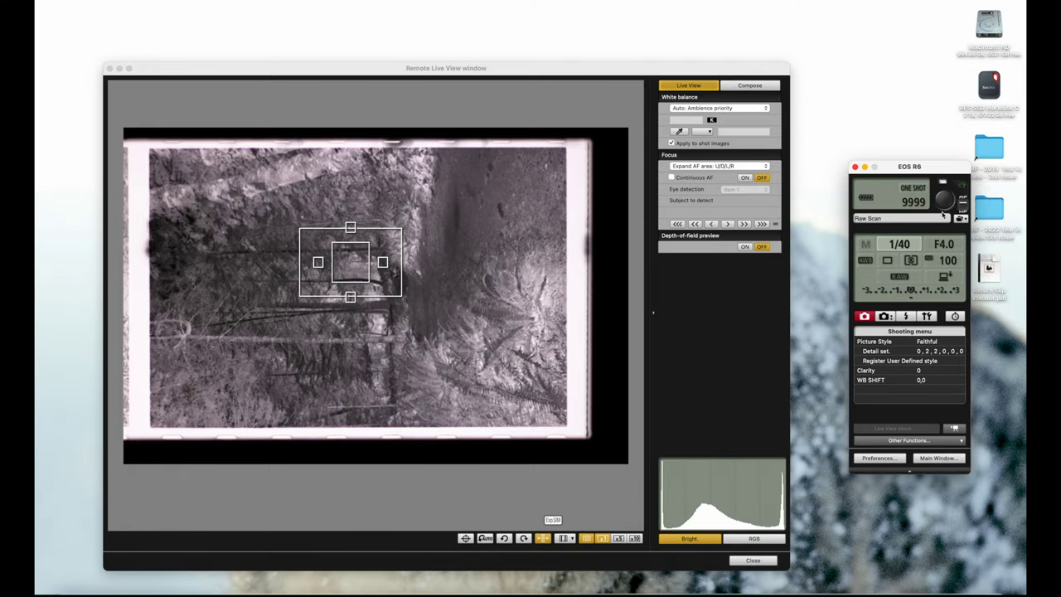
- Autofocus on the new negative frame and capture it
{"action": "left_click", "coordinate": [943, 200]}
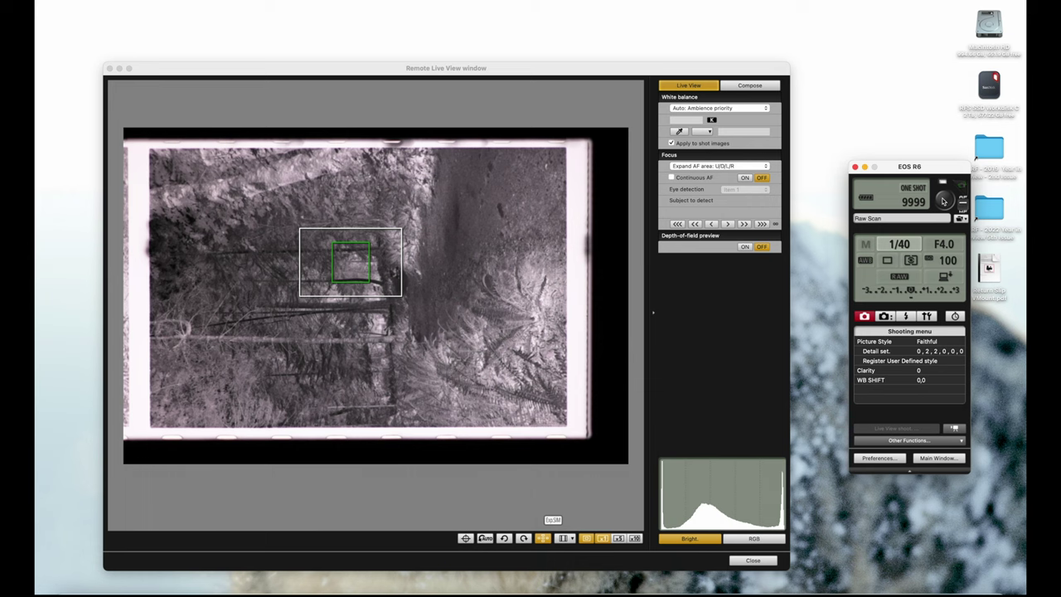
{"action": "left_click", "coordinate": [943, 200]}
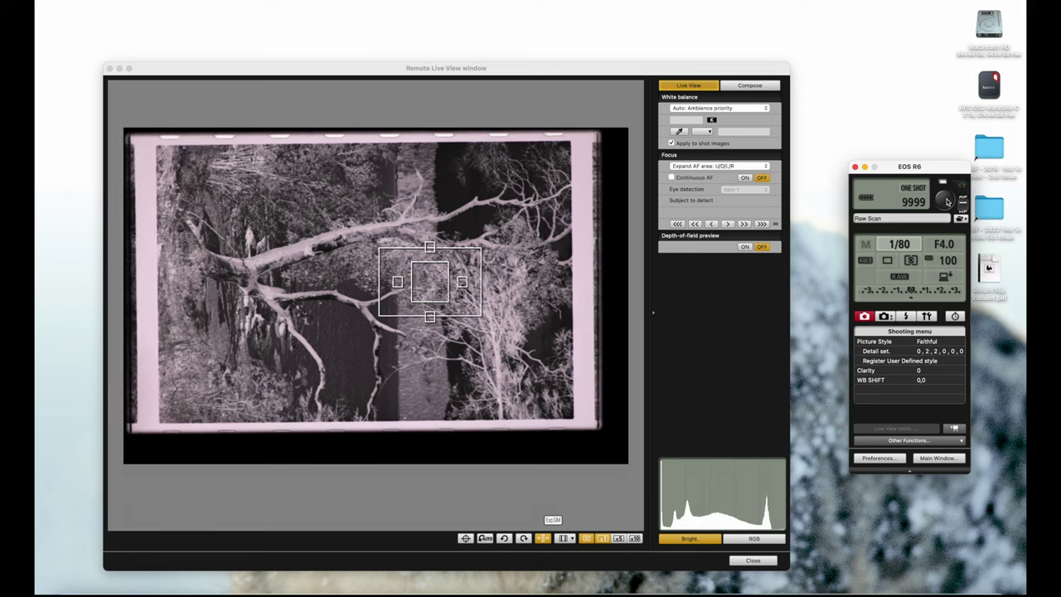
- Focus and capture the next forest negative at 1/50, F4.0, ISO 100
{"action": "left_click", "coordinate": [943, 201]}
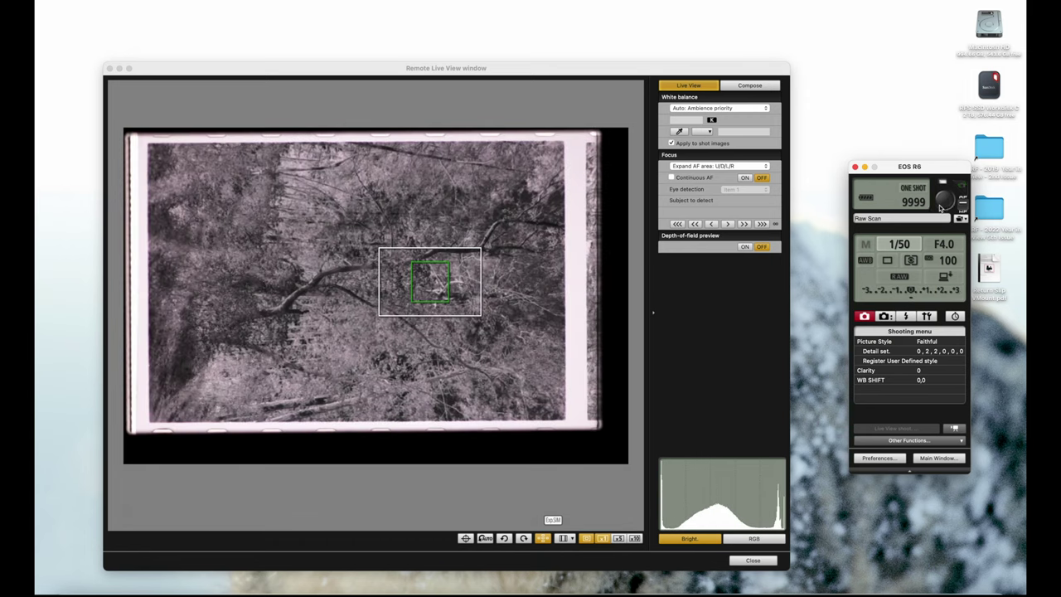